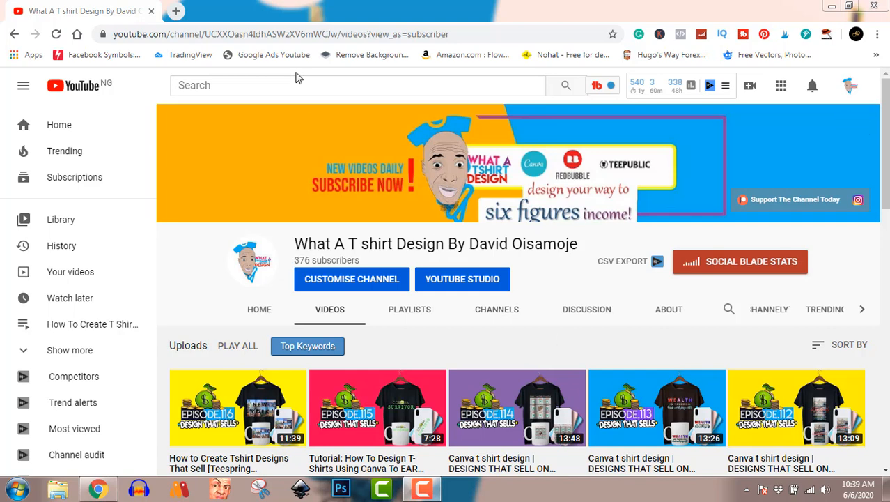
- Open Canva in a new browser tab and create a custom design measuring 4500 × 5400 px
{"action": "left_click", "coordinate": [175, 10]}
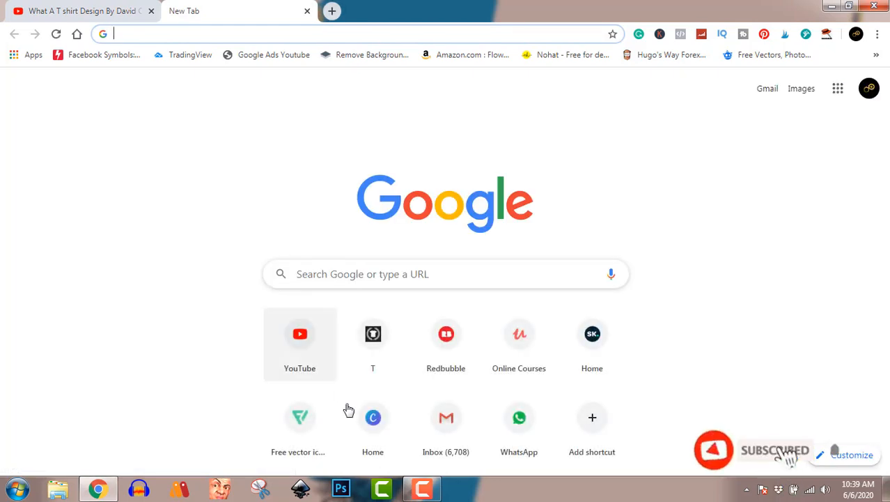
{"action": "left_click", "coordinate": [372, 420]}
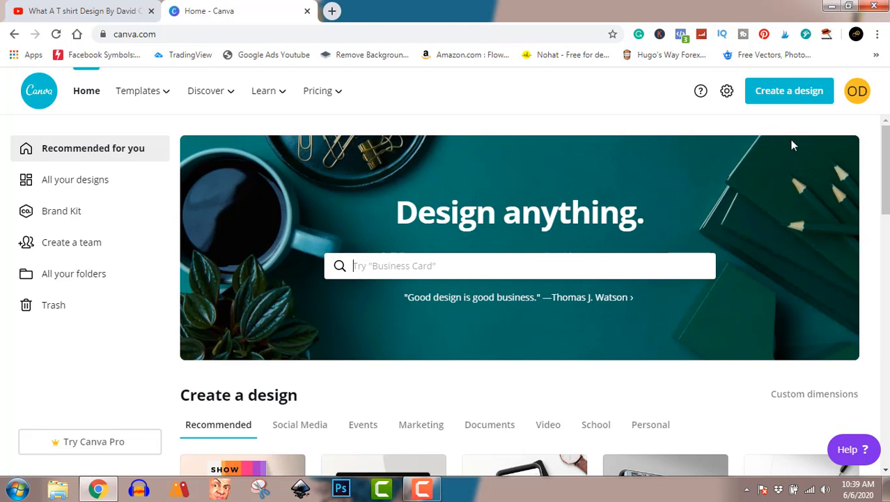
{"action": "left_click", "coordinate": [775, 96]}
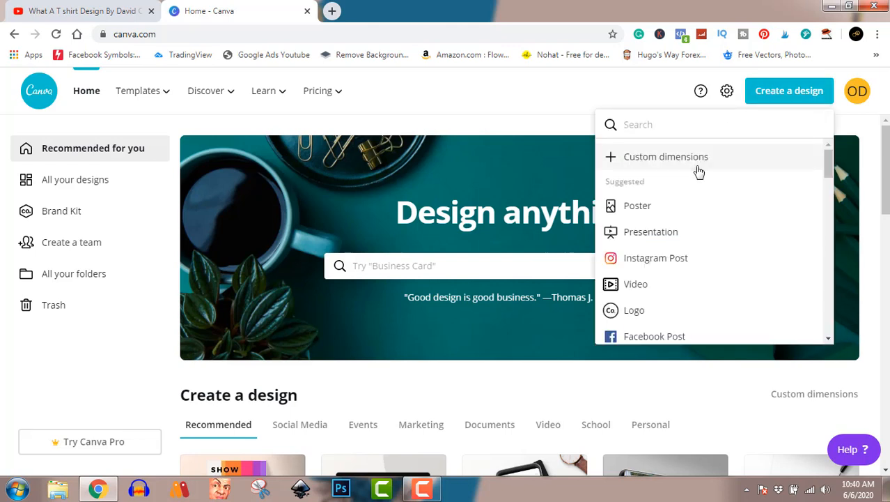
{"action": "left_click", "coordinate": [696, 159]}
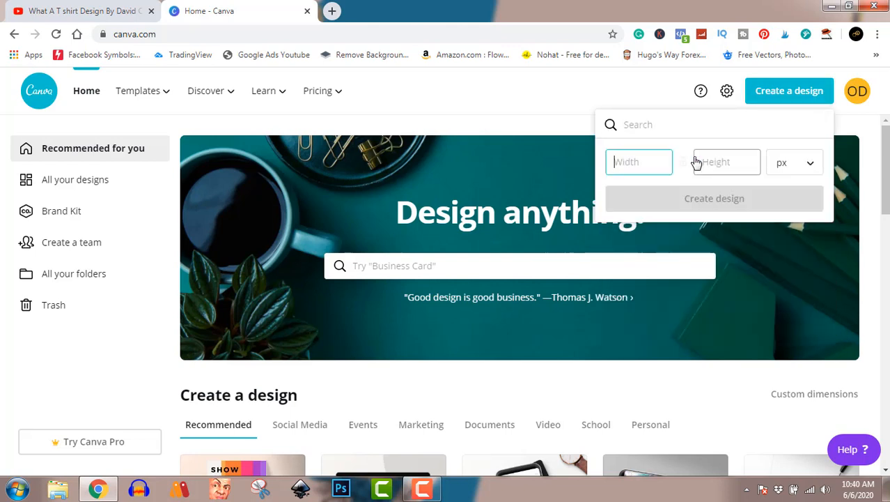
{"action": "type", "text": "4500"}
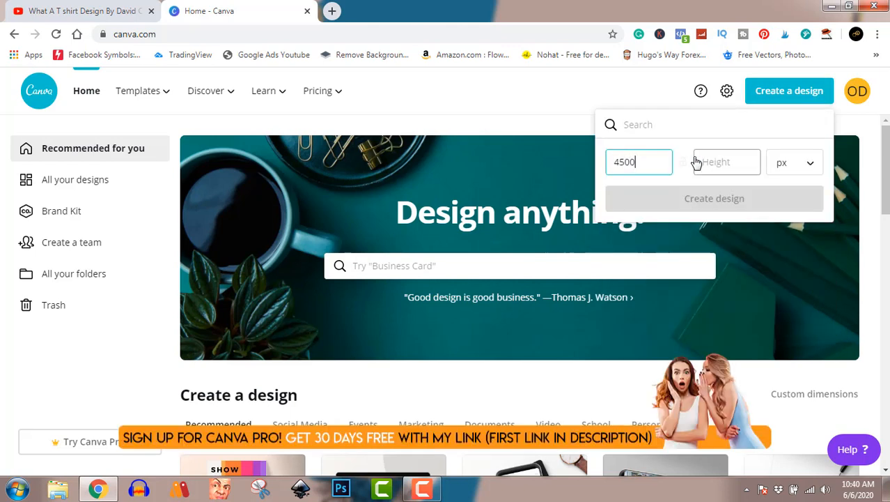
{"action": "key", "text": "Tab"}
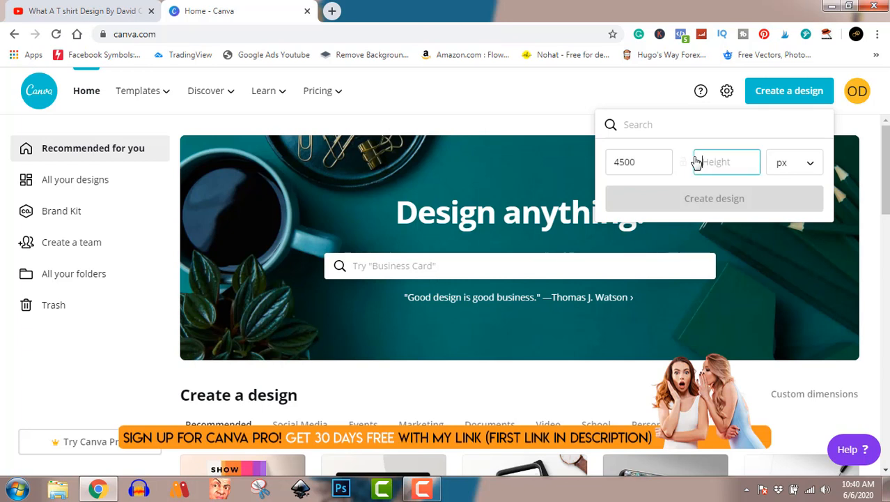
{"action": "type", "text": "5400"}
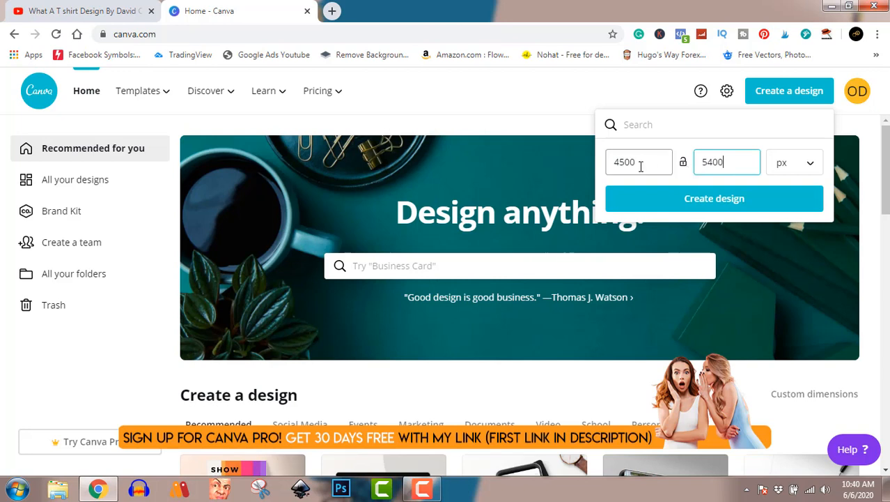
{"action": "left_click", "coordinate": [680, 205]}
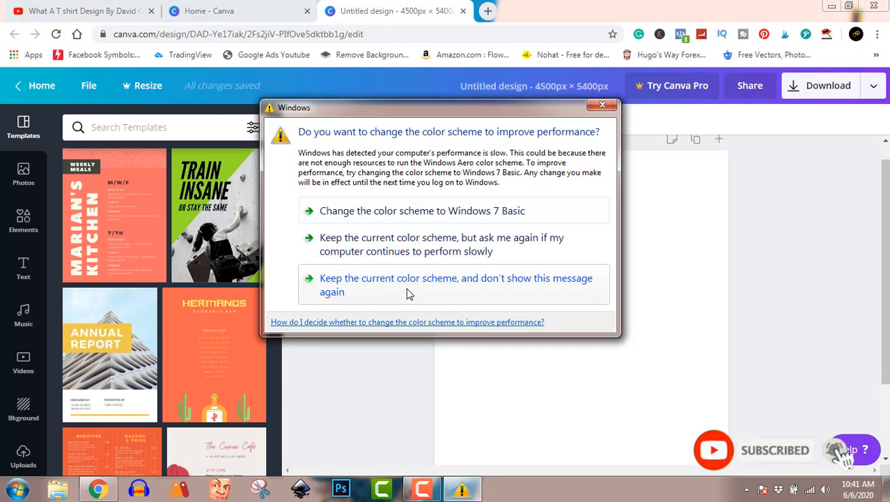
{"action": "left_click", "coordinate": [597, 109]}
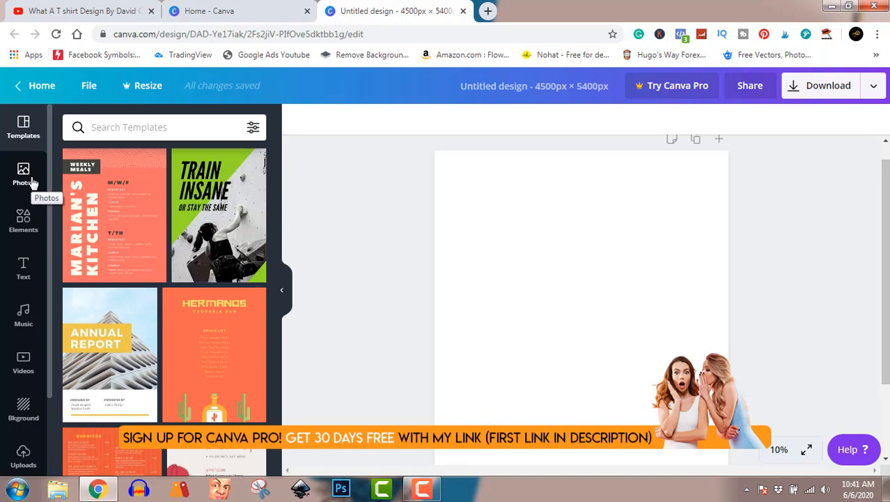
- Search the elements library for "love" and add the "live laugh love" hand-lettered graphic to the page
{"action": "left_click", "coordinate": [23, 228]}
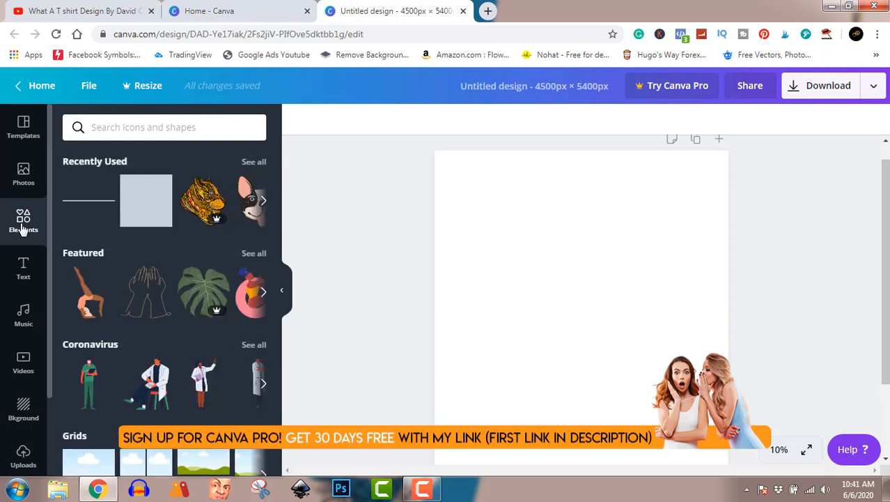
{"action": "left_click", "coordinate": [138, 128]}
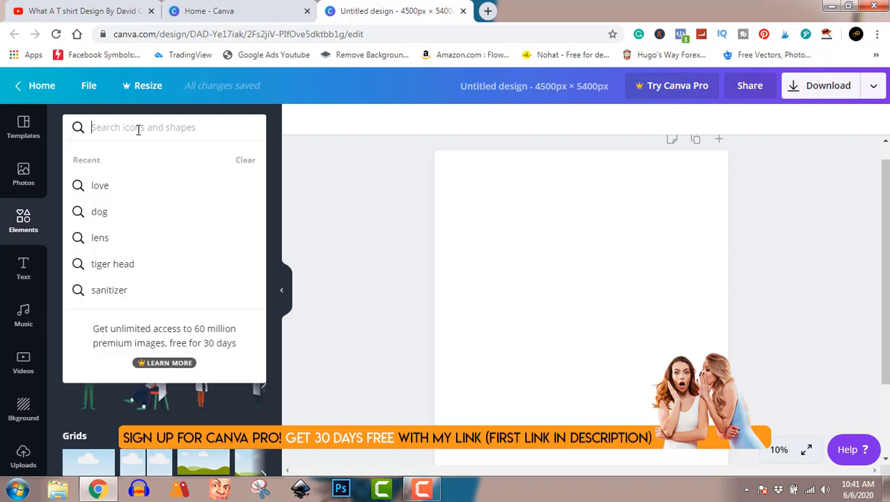
{"action": "left_click", "coordinate": [102, 189]}
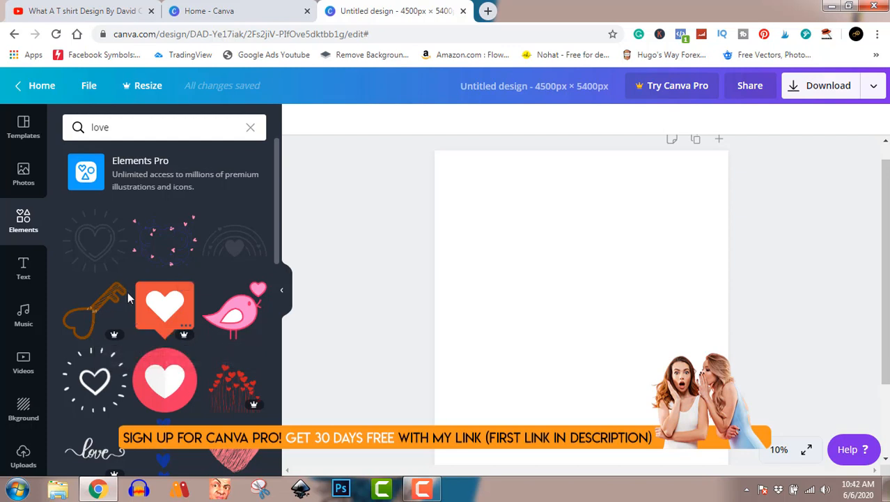
{"action": "scroll", "coordinate": [127, 303], "scroll_direction": "down", "scroll_amount": 3}
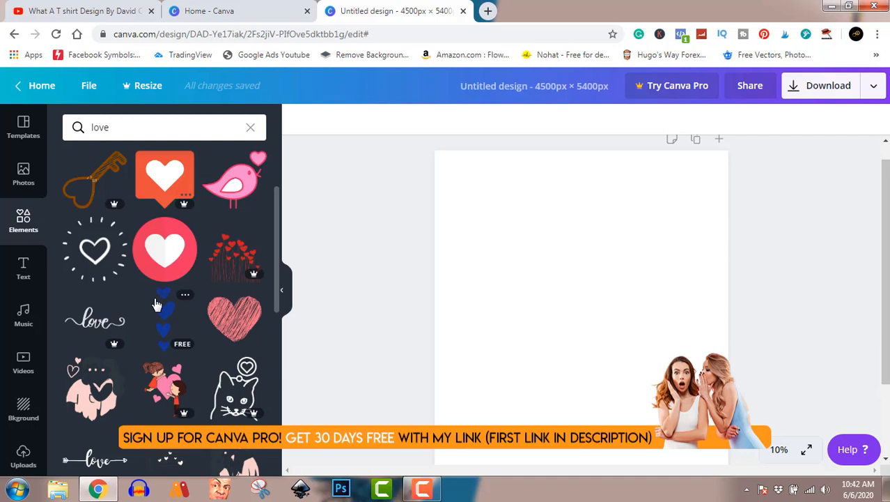
{"action": "scroll", "coordinate": [157, 304], "scroll_direction": "down", "scroll_amount": 2}
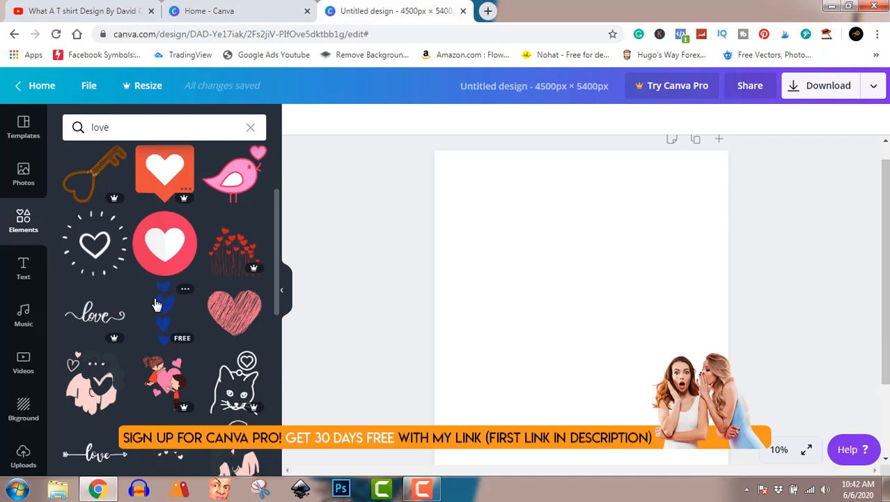
{"action": "scroll", "coordinate": [156, 305], "scroll_direction": "down", "scroll_amount": 4}
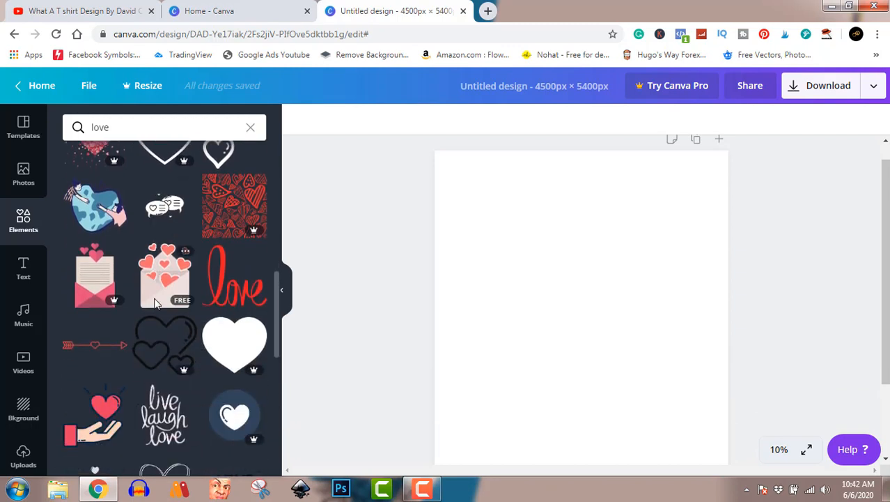
{"action": "scroll", "coordinate": [157, 304], "scroll_direction": "down", "scroll_amount": 1}
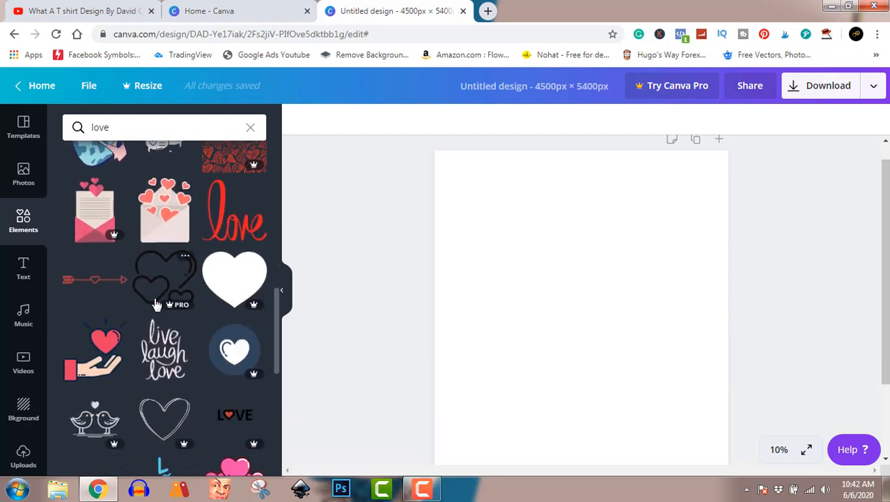
{"action": "left_click", "coordinate": [162, 357]}
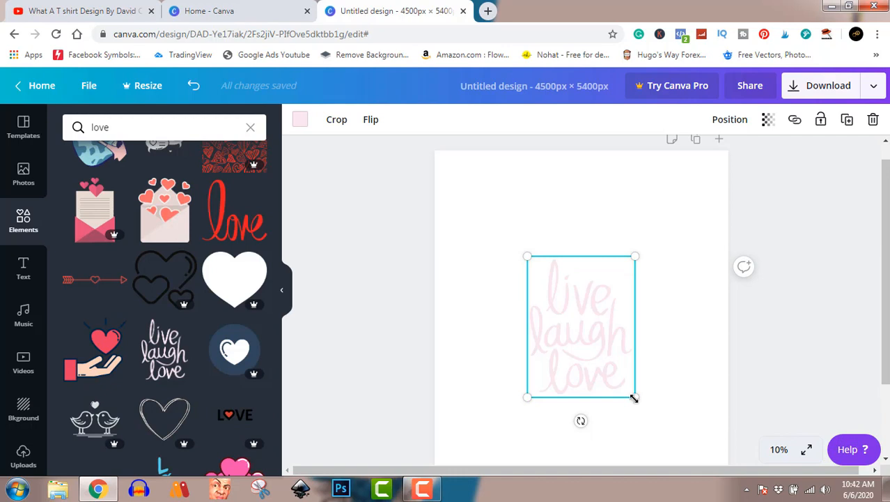
- Enlarge the "live laugh love" lettering to about 2,550 × 3,330 px and move it toward the page's left edge
{"action": "left_click_drag", "start_coordinate": [634, 397], "coordinate": [707, 461]}
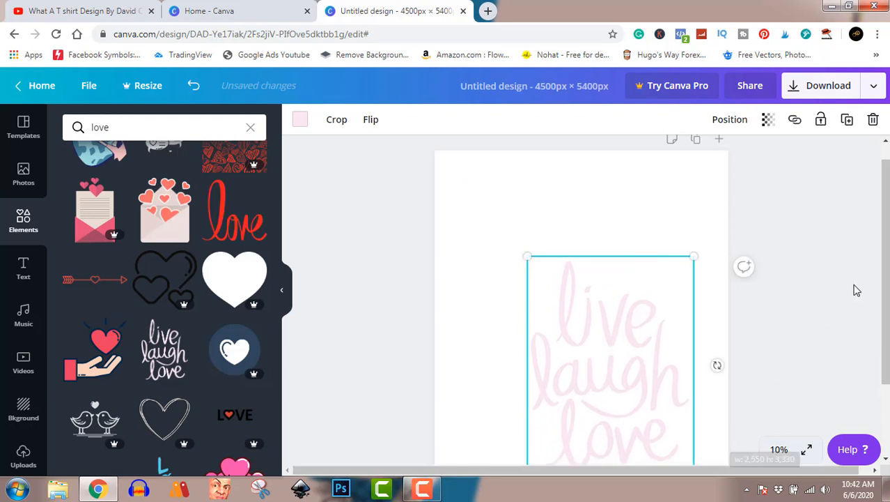
{"action": "left_click_drag", "start_coordinate": [883, 260], "coordinate": [886, 299]}
{"action": "left_click", "coordinate": [621, 354]}
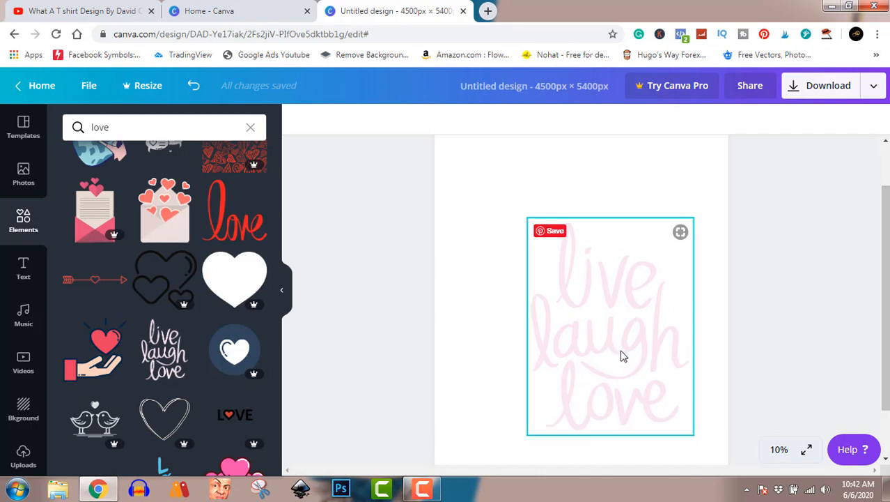
{"action": "left_click_drag", "start_coordinate": [621, 354], "coordinate": [553, 328]}
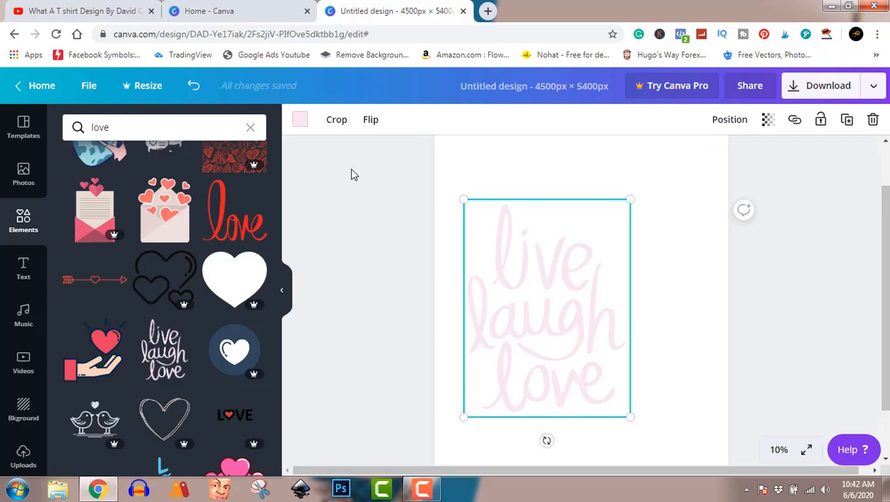
- Recolor the "live laugh love" lettering with the custom orange #fd6c04
{"action": "left_click", "coordinate": [299, 121]}
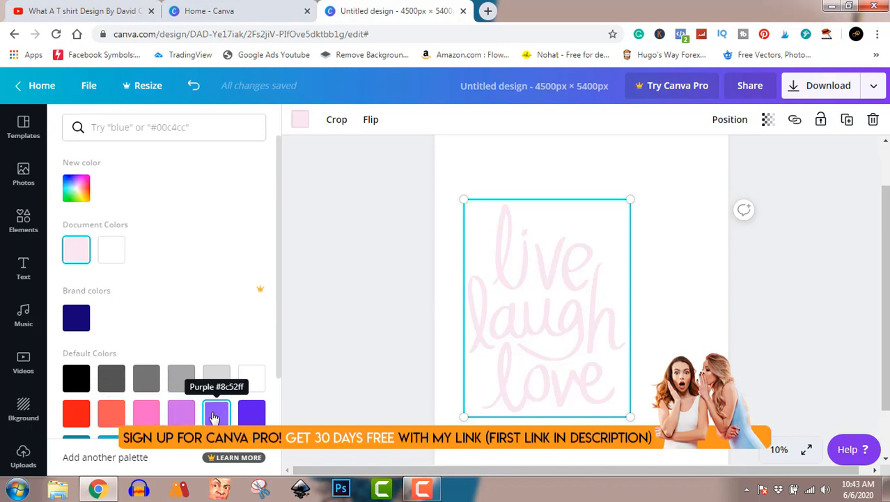
{"action": "left_click_drag", "start_coordinate": [279, 277], "coordinate": [281, 250]}
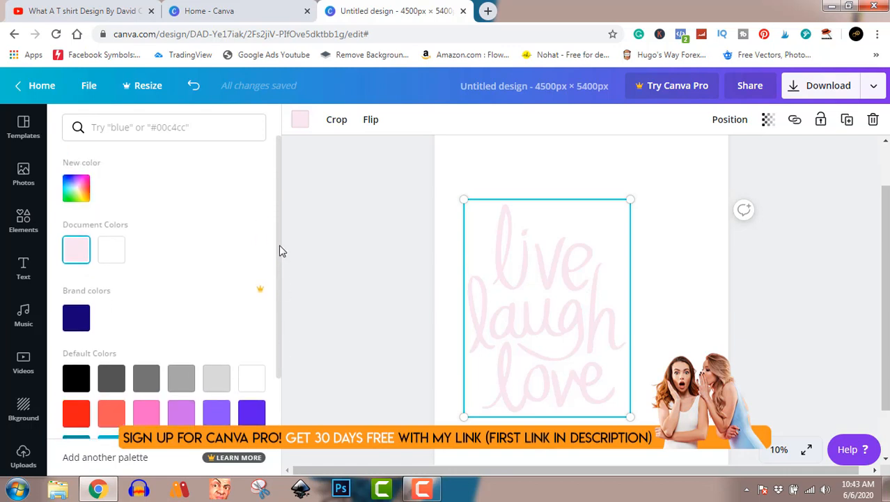
{"action": "left_click", "coordinate": [82, 196]}
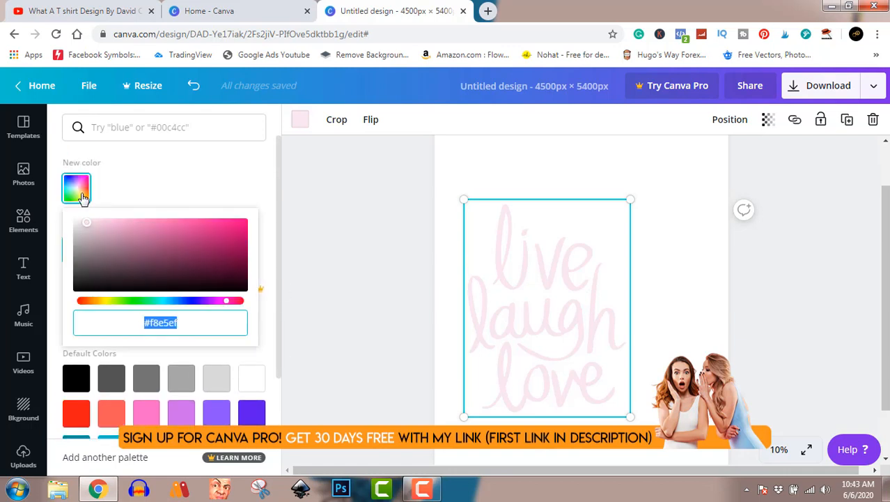
{"action": "left_click", "coordinate": [94, 304]}
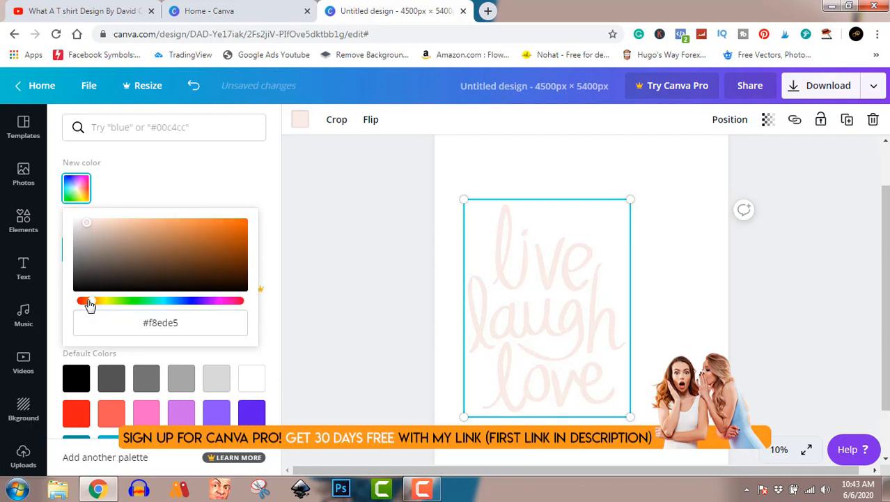
{"action": "left_click", "coordinate": [244, 222]}
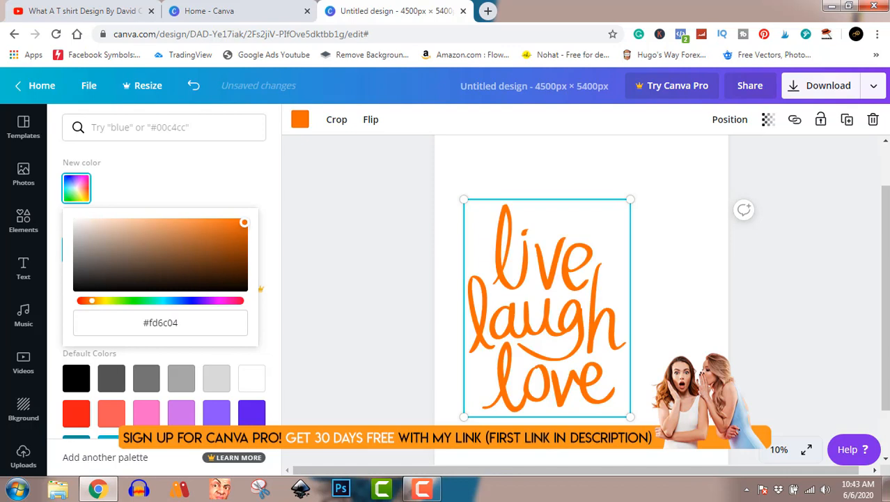
{"action": "left_click", "coordinate": [318, 218]}
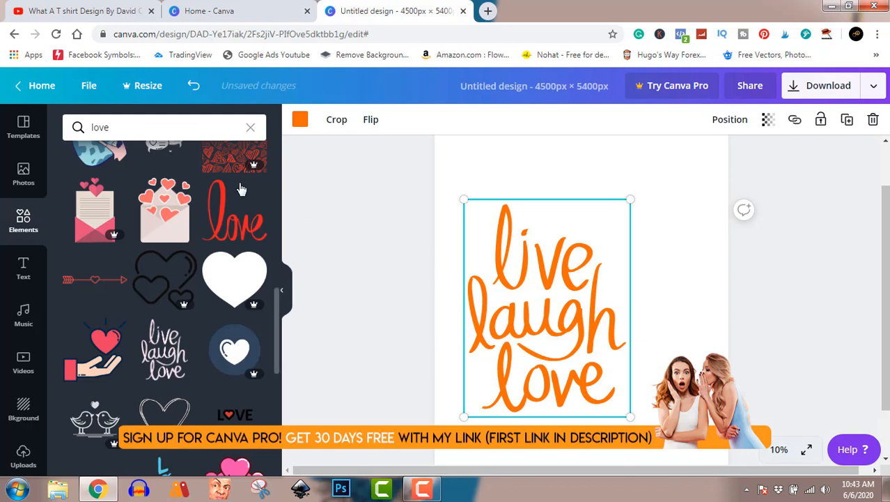
- Search the elements library for "dog" in place of the "love" search
{"action": "left_click", "coordinate": [170, 125]}
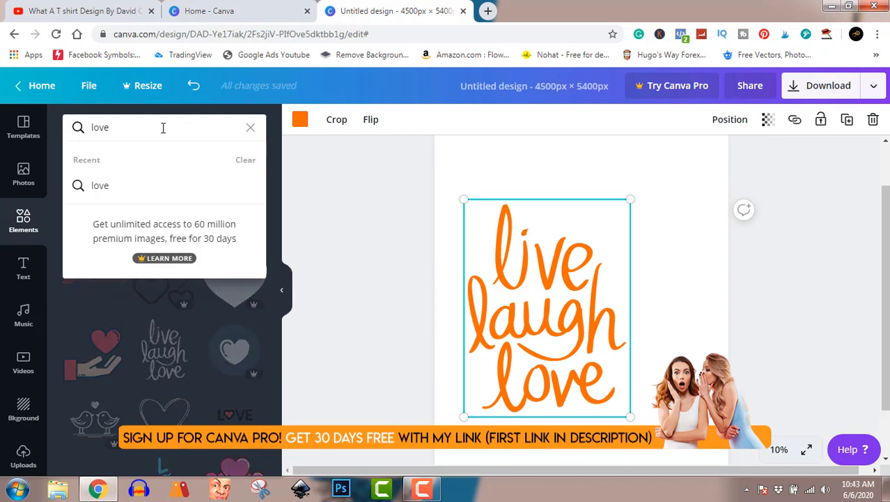
{"action": "key", "text": "BackSpace"}
{"action": "key", "text": "BackSpace"}
{"action": "key", "text": "BackSpace"}
{"action": "key", "text": "BackSpace"}
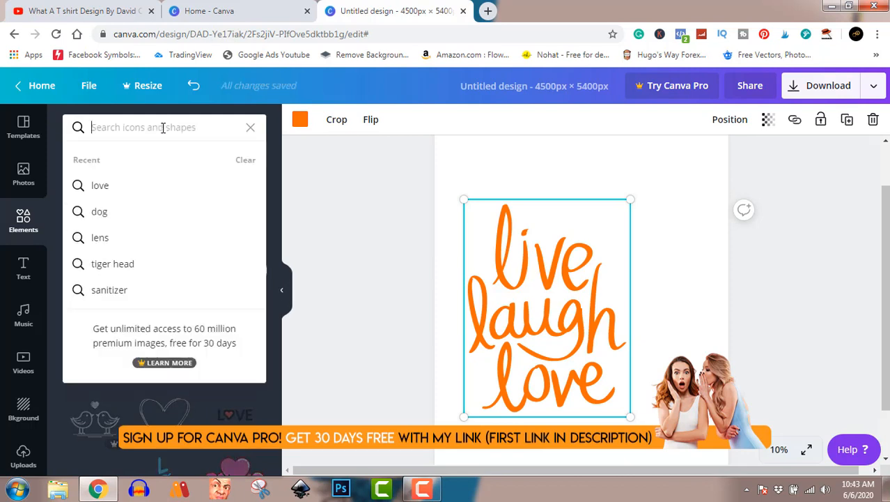
{"action": "left_click", "coordinate": [101, 213]}
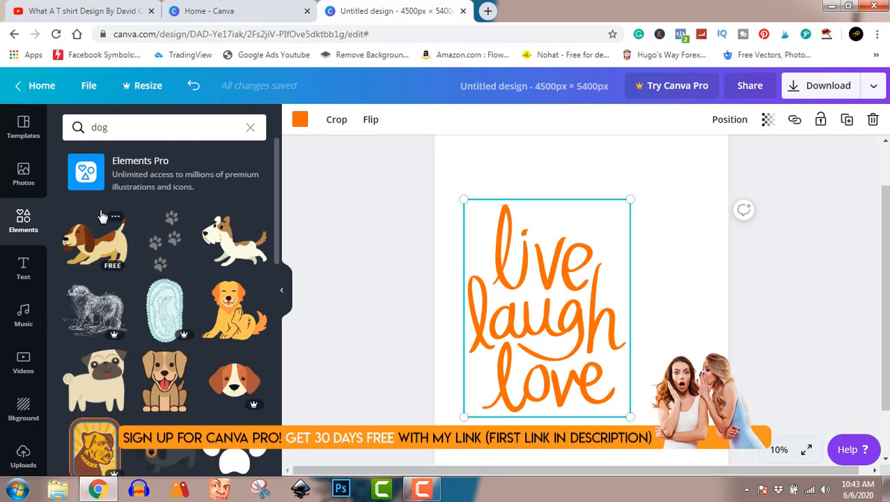
- Add the grey paw-print trail graphic over the right side of the lettering and enlarge it to about 1,538 × 2,644 px
{"action": "left_click", "coordinate": [166, 241]}
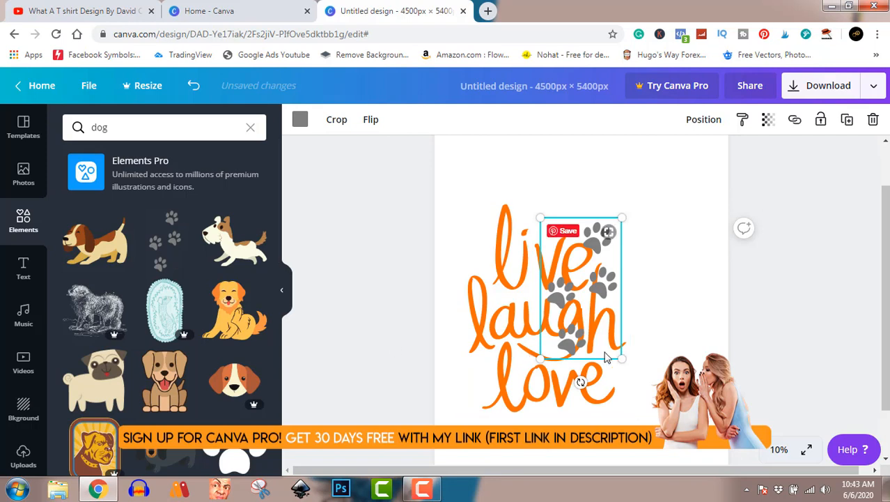
{"action": "left_click_drag", "start_coordinate": [592, 305], "coordinate": [642, 309]}
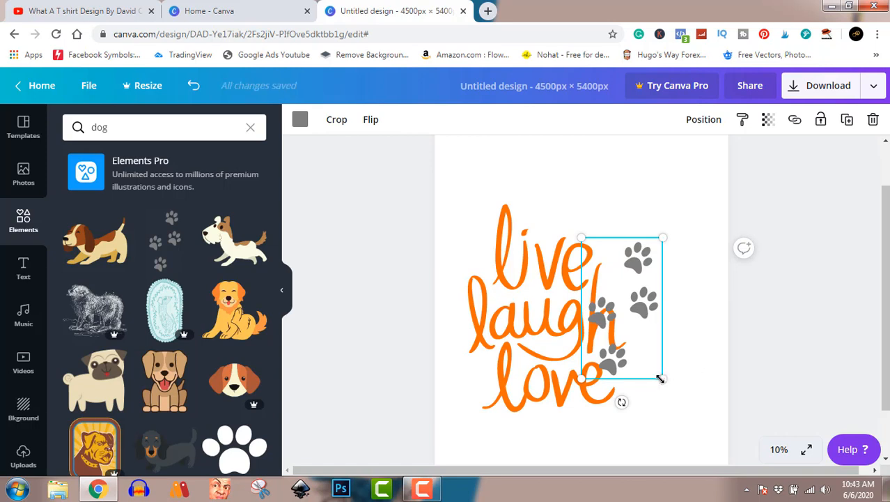
{"action": "left_click_drag", "start_coordinate": [662, 378], "coordinate": [688, 403]}
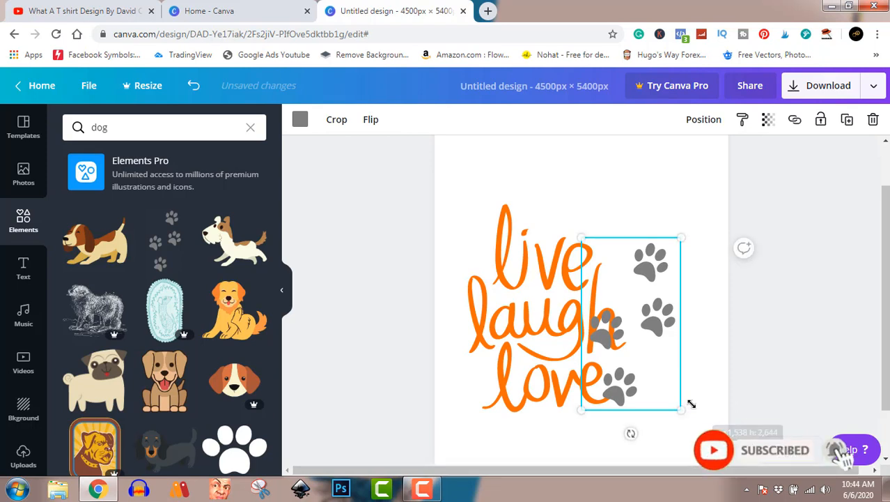
- Send the paw-print graphic to the back, behind the orange lettering, and shift it slightly down
{"action": "right_click", "coordinate": [661, 315]}
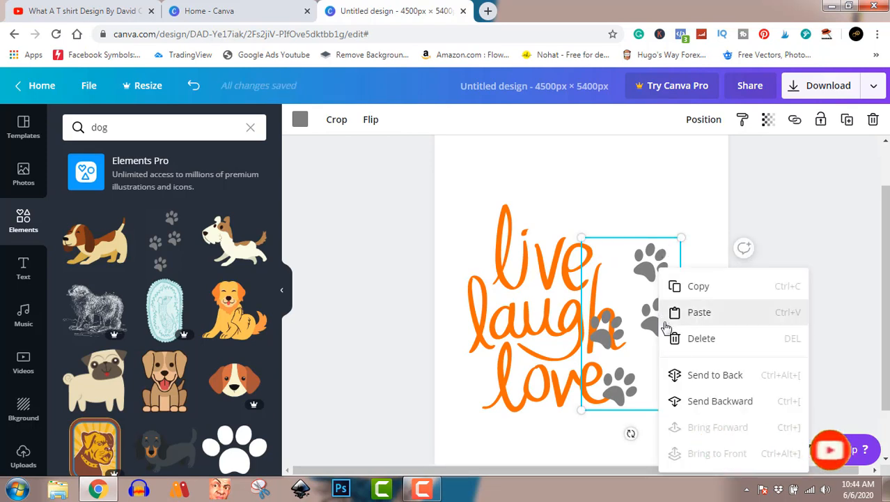
{"action": "left_click", "coordinate": [701, 376]}
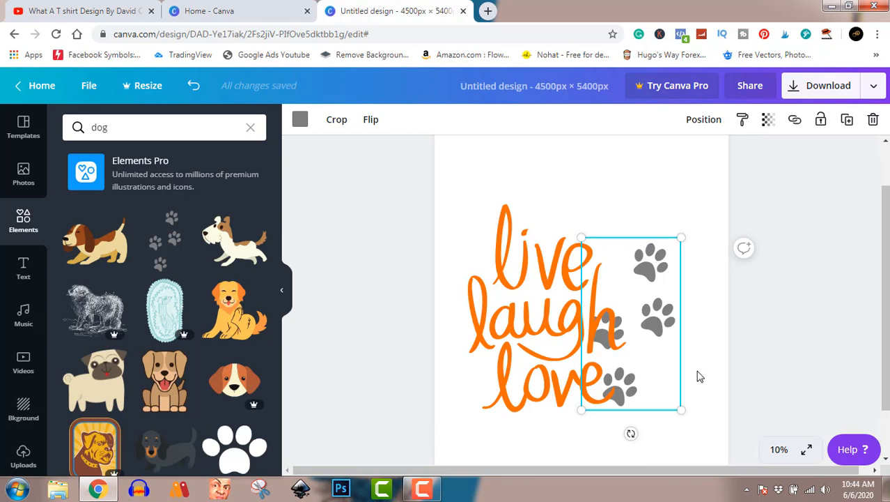
{"action": "mouse_move", "coordinate": [655, 317]}
{"action": "left_mouse_down"}
{"action": "mouse_move", "coordinate": [676, 317]}
{"action": "mouse_move", "coordinate": [658, 326]}
{"action": "mouse_move", "coordinate": [656, 309]}
{"action": "mouse_move", "coordinate": [657, 321]}
{"action": "left_mouse_up"}
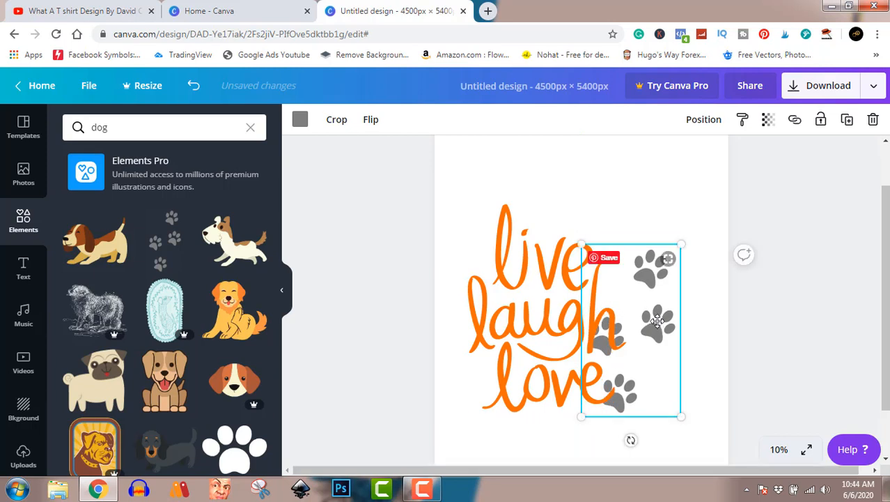
- Download the finished design as a PNG, dismissing the Windows color scheme prompt and the Canva Pro trial offer
{"action": "left_click", "coordinate": [806, 317]}
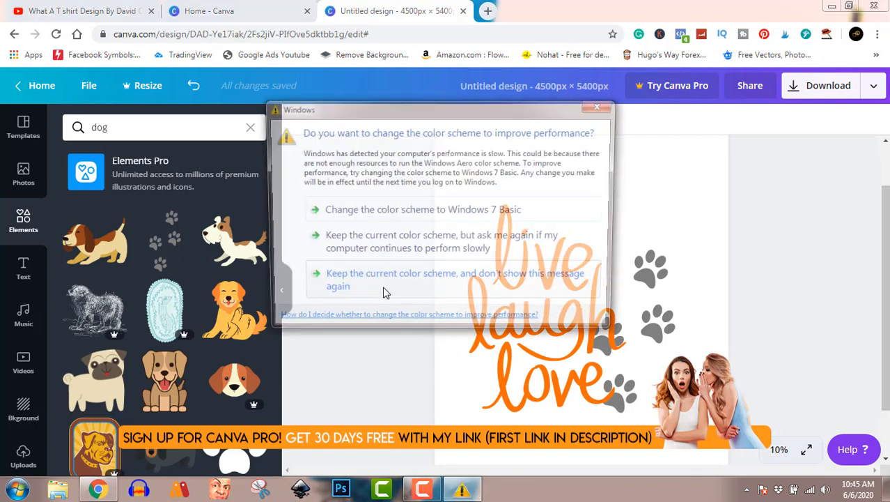
{"action": "left_click", "coordinate": [603, 104]}
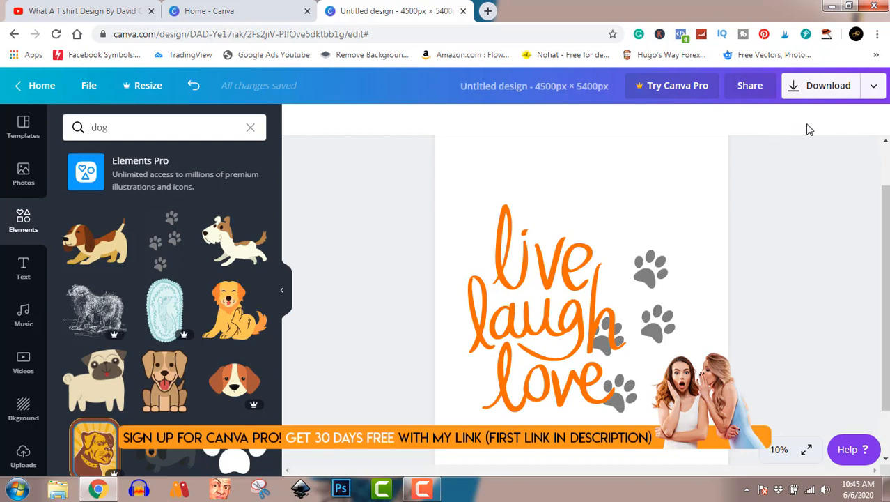
{"action": "left_click", "coordinate": [823, 92]}
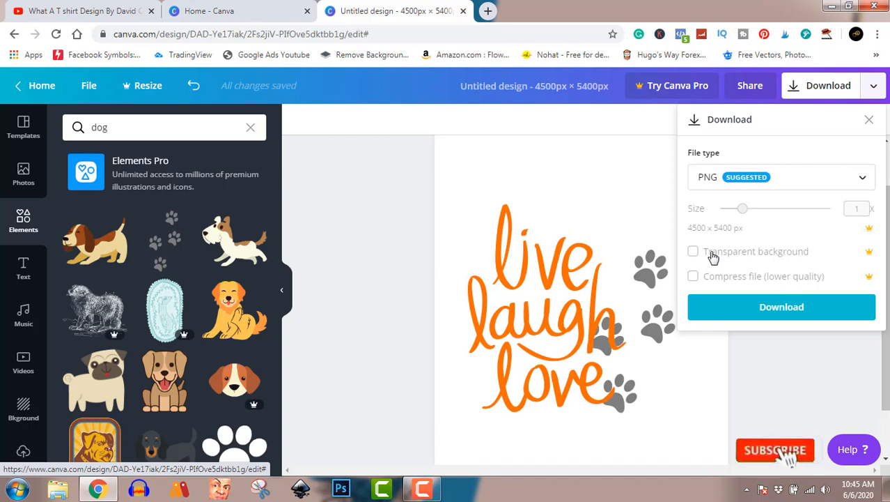
{"action": "left_click", "coordinate": [749, 308]}
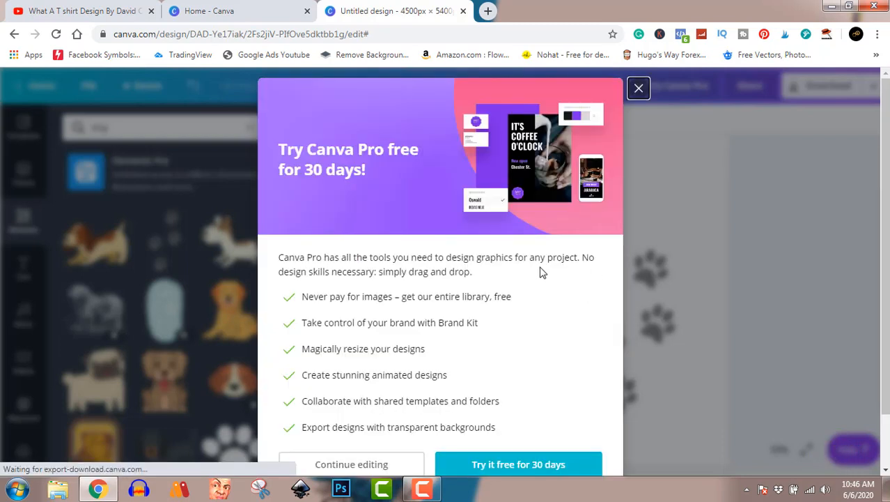
{"action": "left_click", "coordinate": [638, 88]}
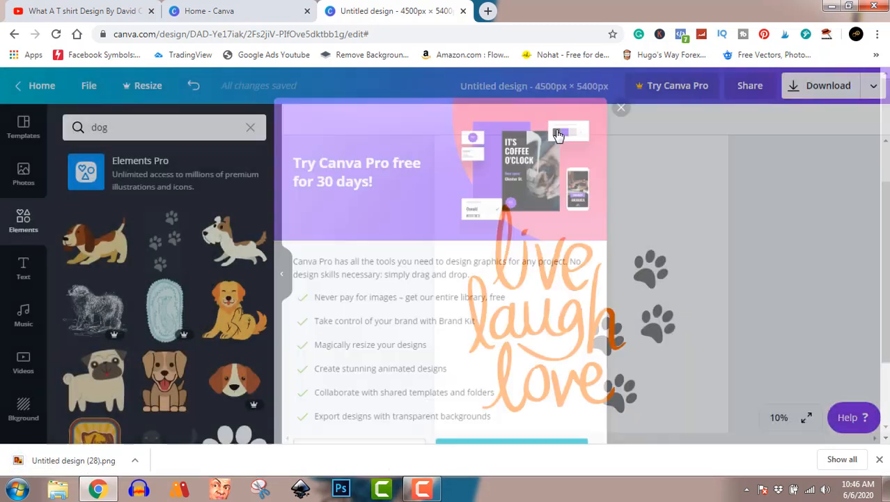
- Locate the downloaded "Untitled design (28)" PNG in its folder and preview it in Windows Photo Viewer
{"action": "left_click", "coordinate": [135, 461]}
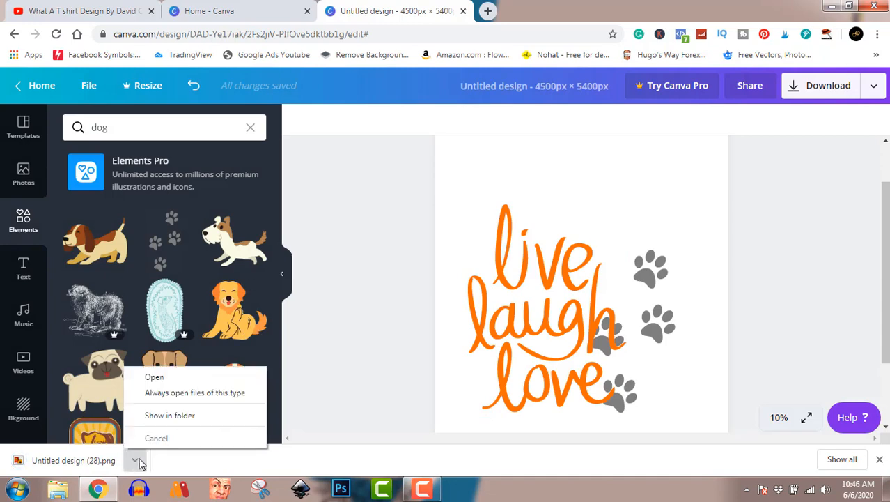
{"action": "left_click", "coordinate": [186, 416]}
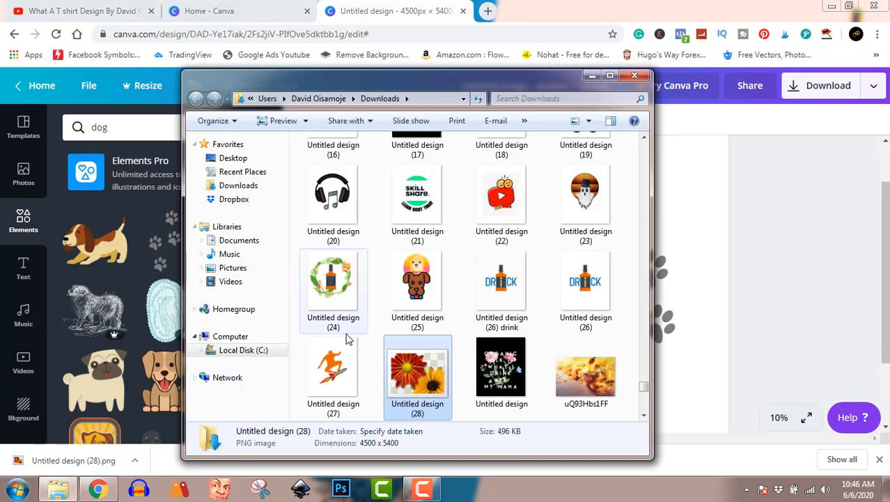
{"action": "double_click", "coordinate": [426, 376]}
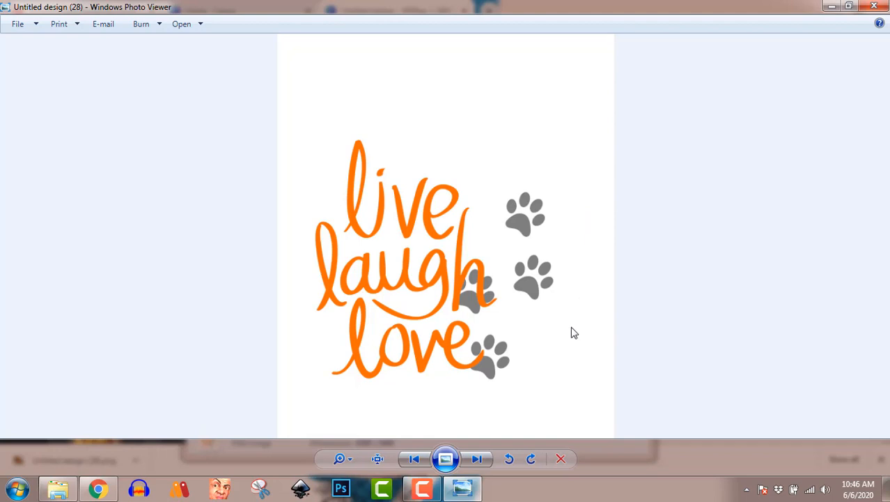
{"action": "left_click", "coordinate": [429, 487]}
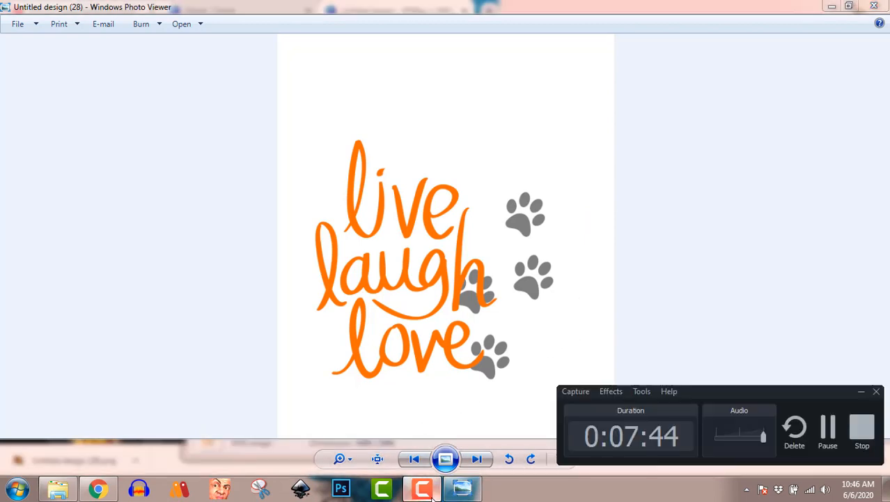
{"action": "left_click", "coordinate": [430, 489]}
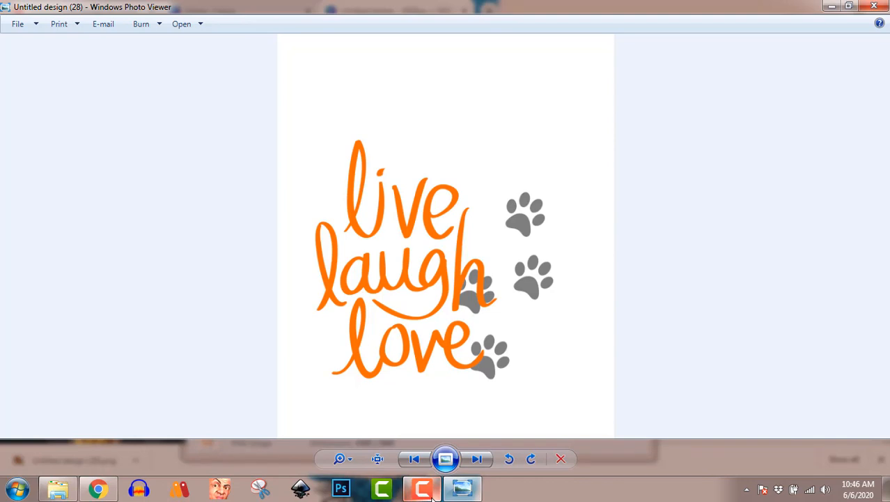
{"action": "left_click", "coordinate": [874, 6]}
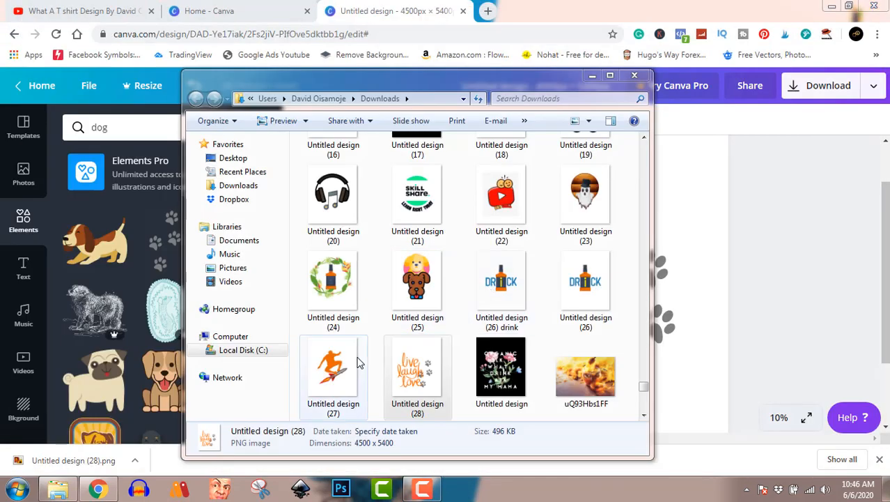
- Open the "New tshirt mockup on hunger" file from the MOckUps folder of the Pictures library in Photoshop
{"action": "right_click", "coordinate": [230, 267]}
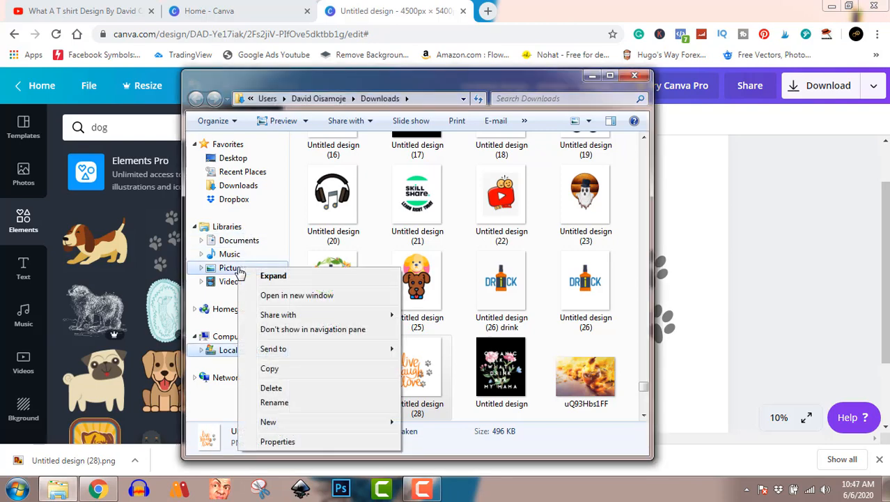
{"action": "left_click", "coordinate": [263, 296]}
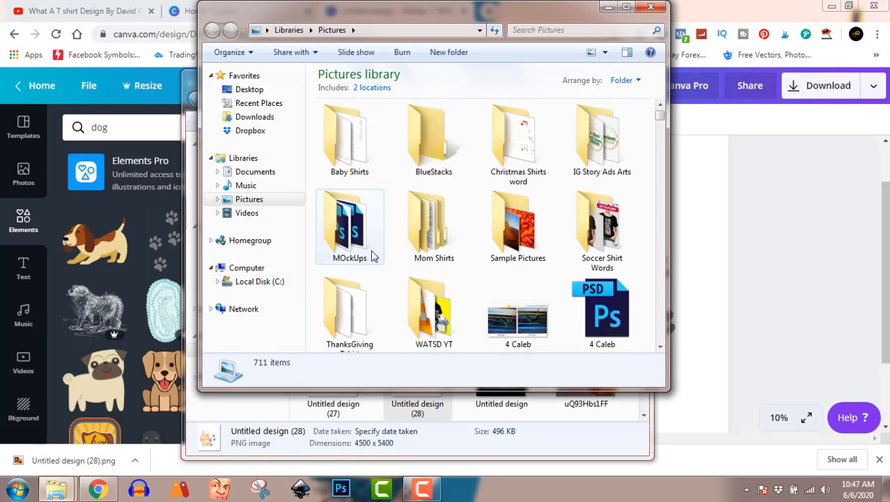
{"action": "double_click", "coordinate": [357, 244]}
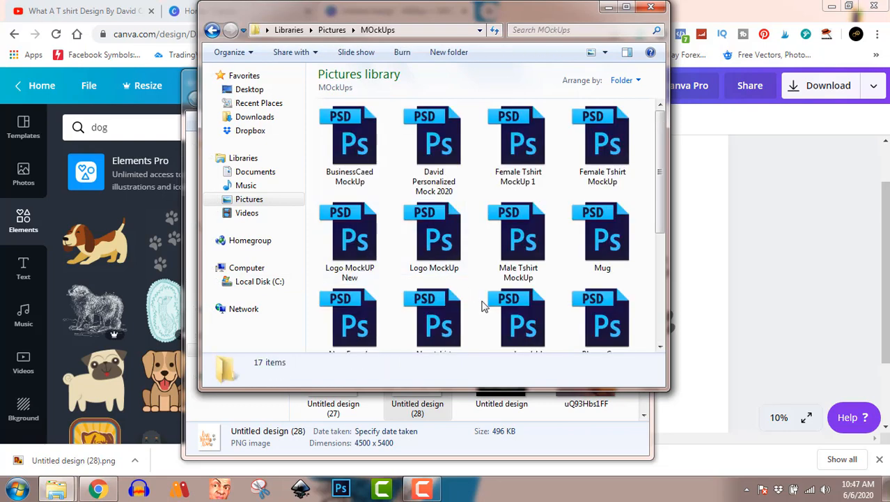
{"action": "left_click_drag", "start_coordinate": [663, 213], "coordinate": [661, 274]}
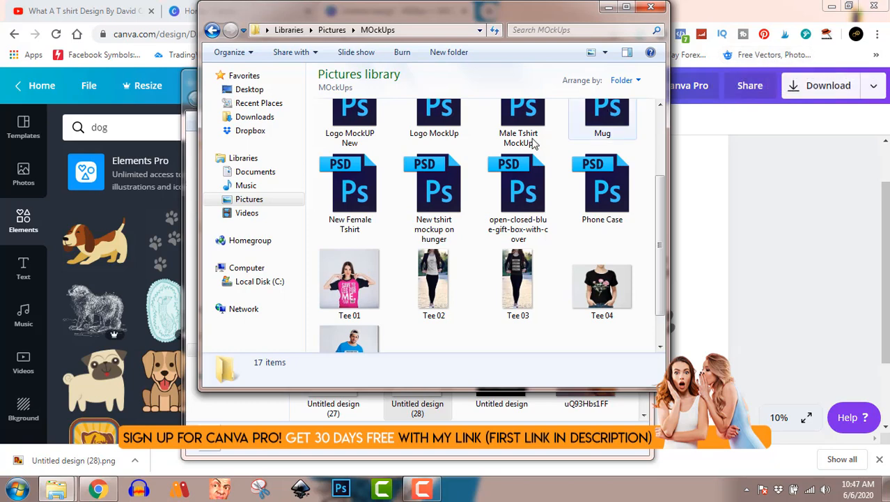
{"action": "left_click", "coordinate": [435, 202]}
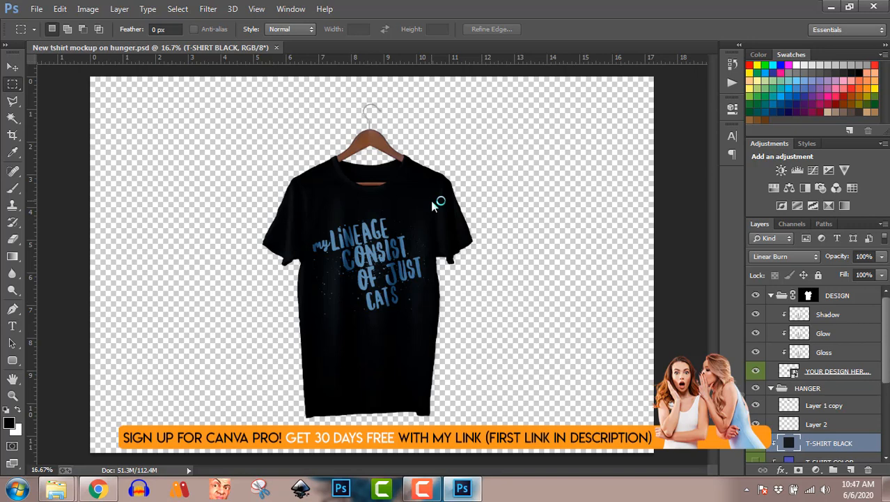
- In the "YOUR DESIGN HERE" smart object, replace the "my L cat" layer with "Untitled design (28)" from Downloads, scaled to about 7.15%
{"action": "double_click", "coordinate": [786, 375]}
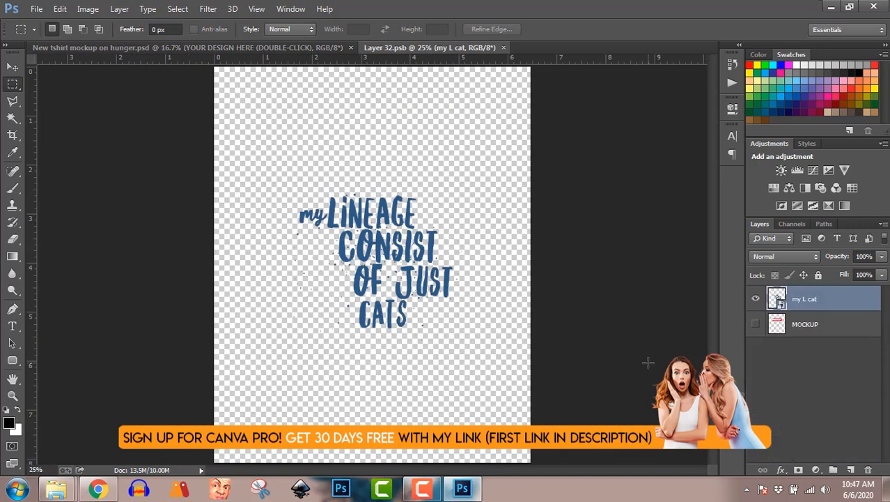
{"action": "key", "text": "Delete"}
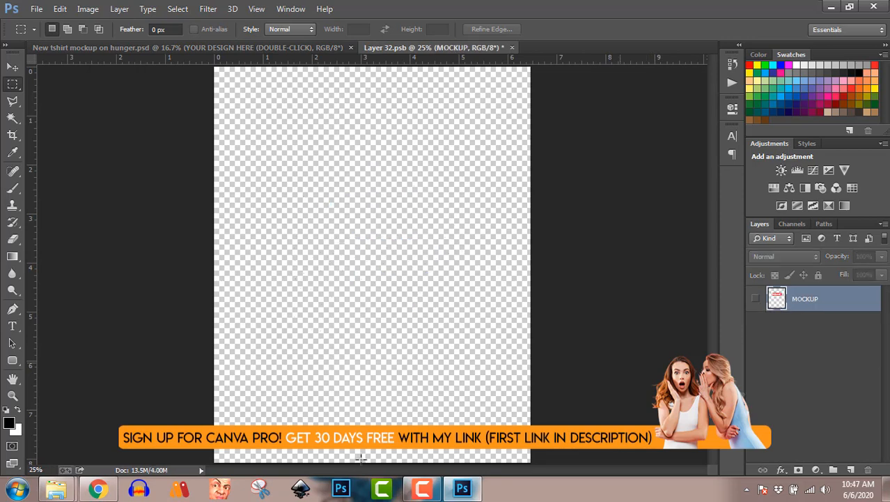
{"action": "mouse_move", "coordinate": [57, 489]}
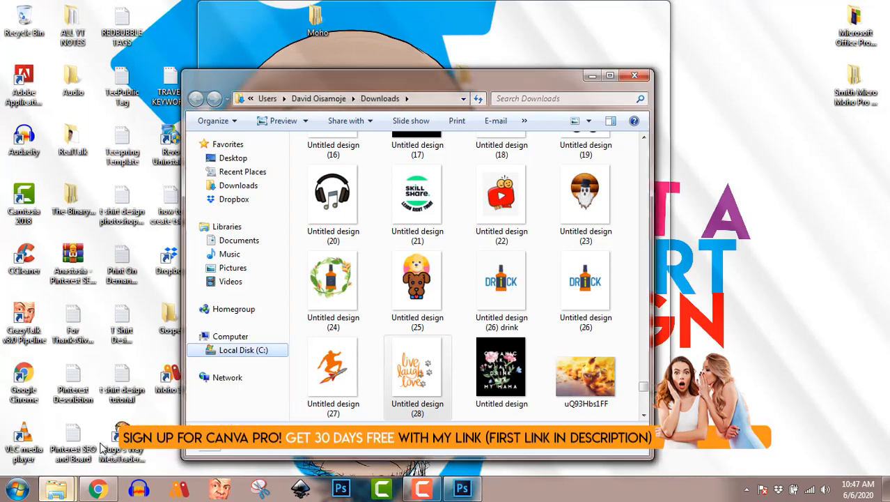
{"action": "left_click", "coordinate": [84, 422]}
{"action": "left_click_drag", "start_coordinate": [395, 395], "coordinate": [675, 350]}
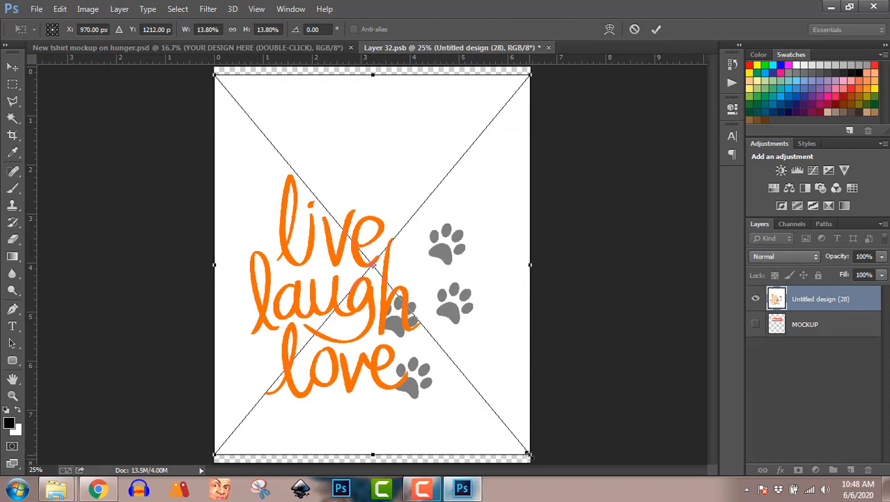
{"action": "left_click_drag", "start_coordinate": [528, 454], "coordinate": [453, 363]}
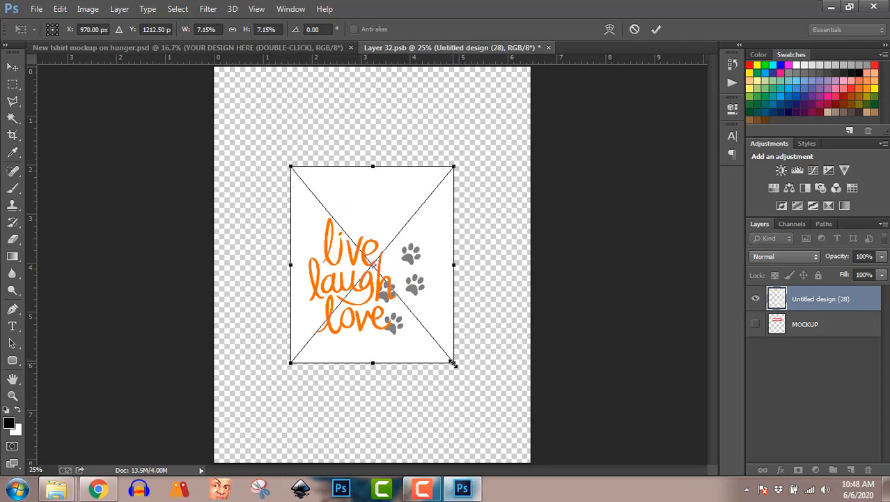
{"action": "key", "text": "Return"}
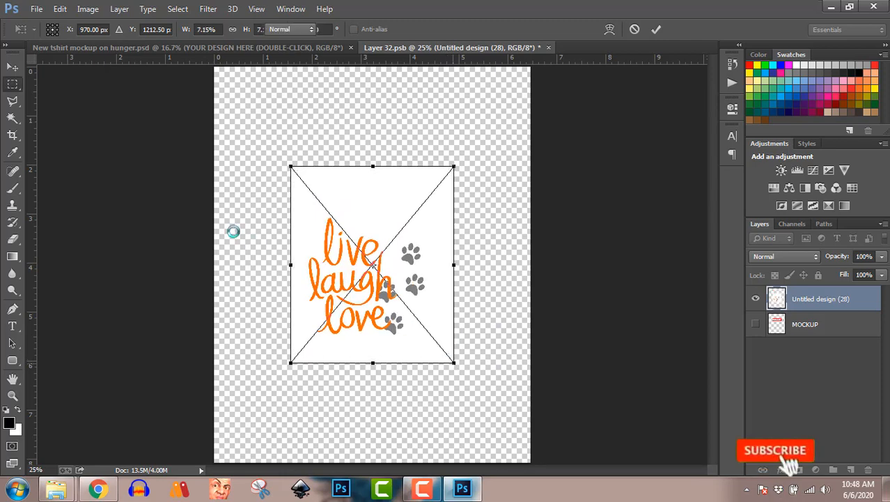
- Save the edited smart object contents and return to the T-shirt mockup document
{"action": "left_click", "coordinate": [37, 9]}
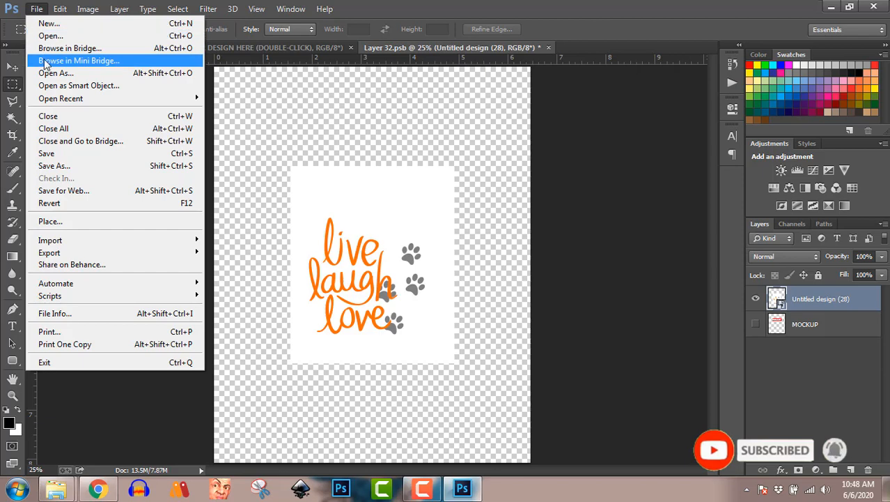
{"action": "left_click", "coordinate": [54, 154]}
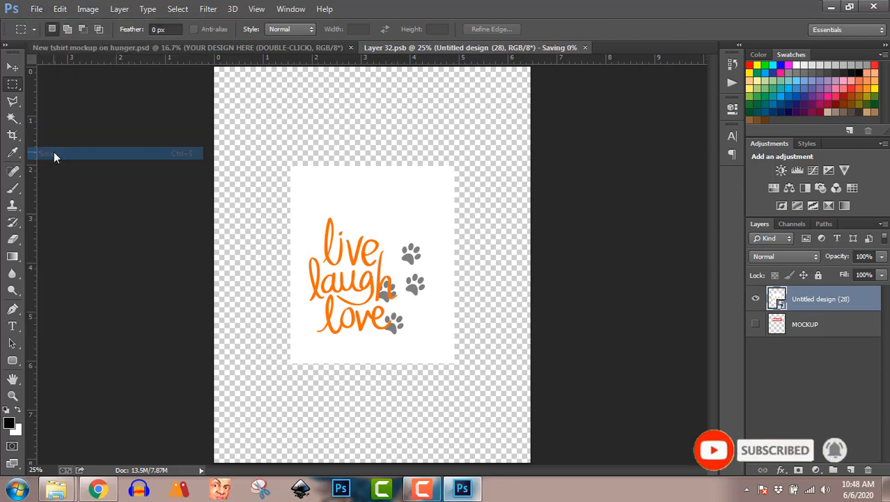
{"action": "left_click", "coordinate": [237, 49]}
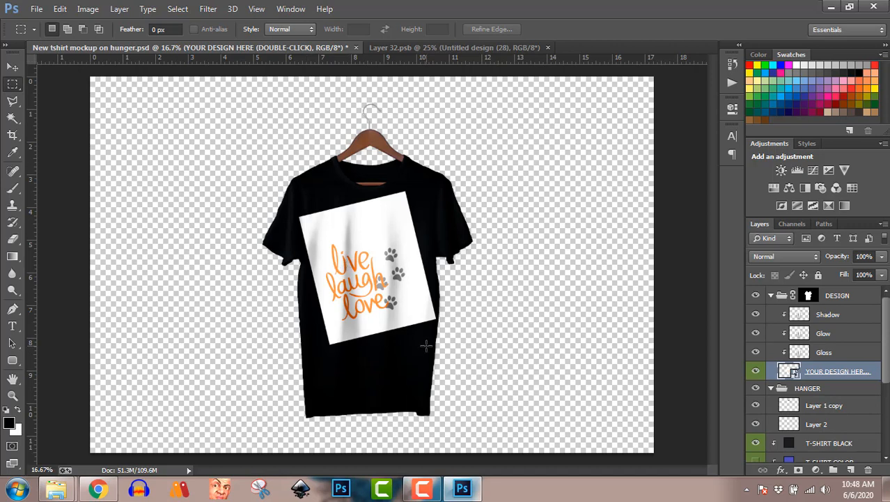
- Straighten the design on the shirt to about -0.74° and scale it down to about 76%
{"action": "key", "text": "ctrl+t"}
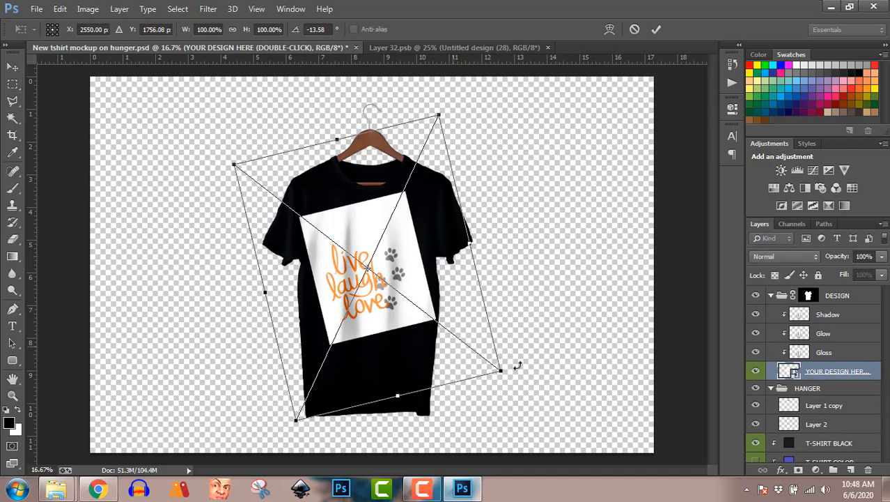
{"action": "left_click_drag", "start_coordinate": [521, 371], "coordinate": [484, 397]}
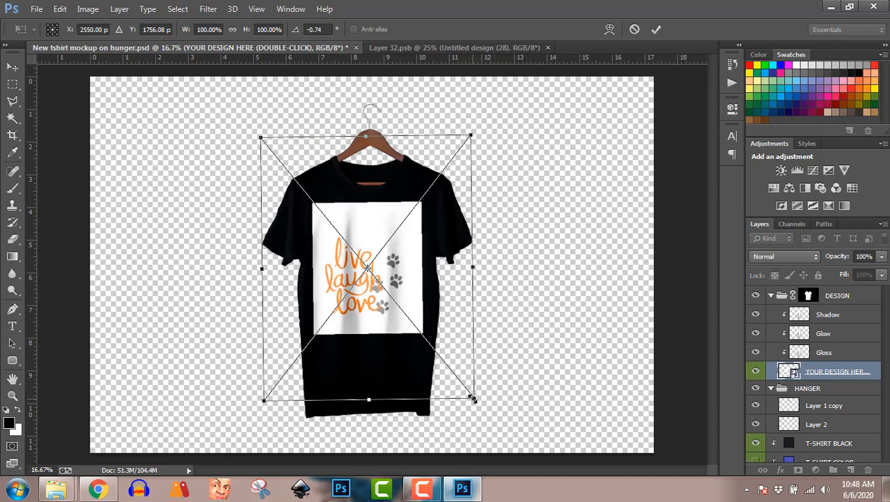
{"action": "left_click_drag", "start_coordinate": [472, 398], "coordinate": [449, 364]}
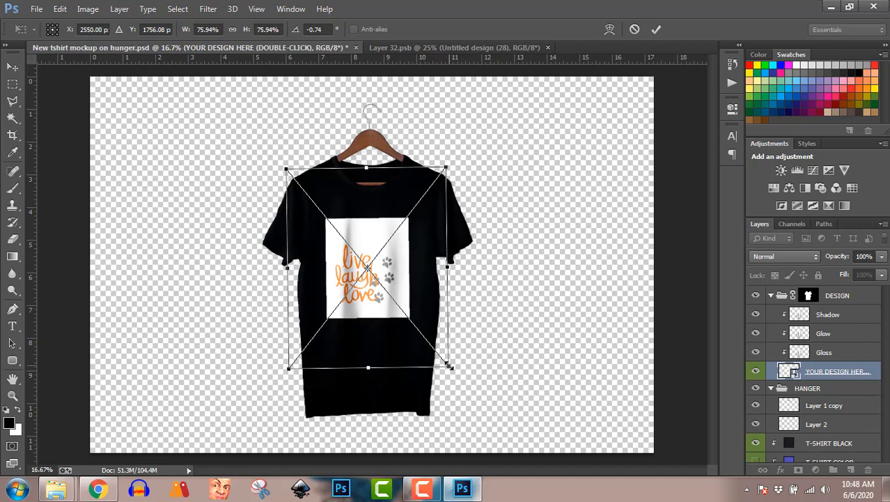
{"action": "key", "text": "Return"}
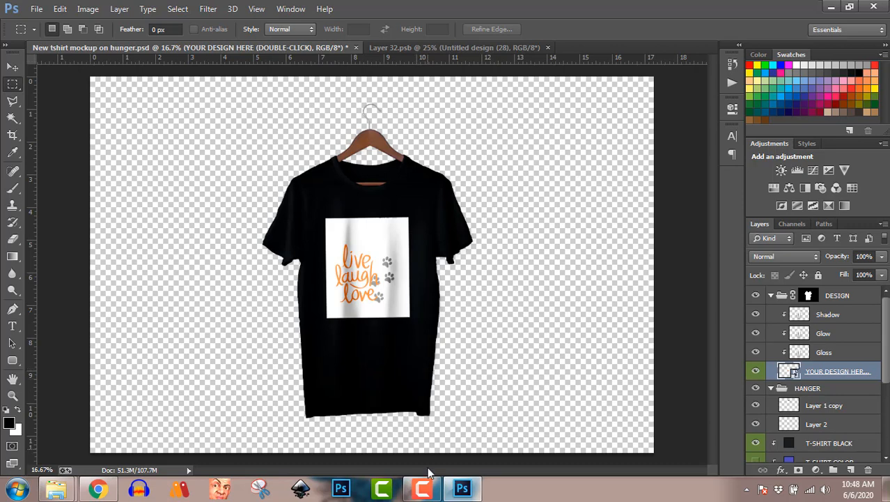
{"action": "mouse_move", "coordinate": [426, 491]}
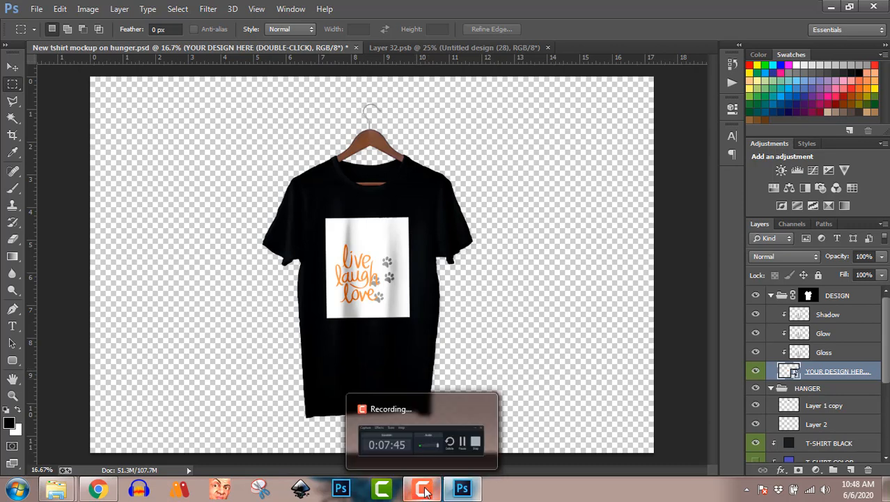
{"action": "left_click", "coordinate": [426, 491]}
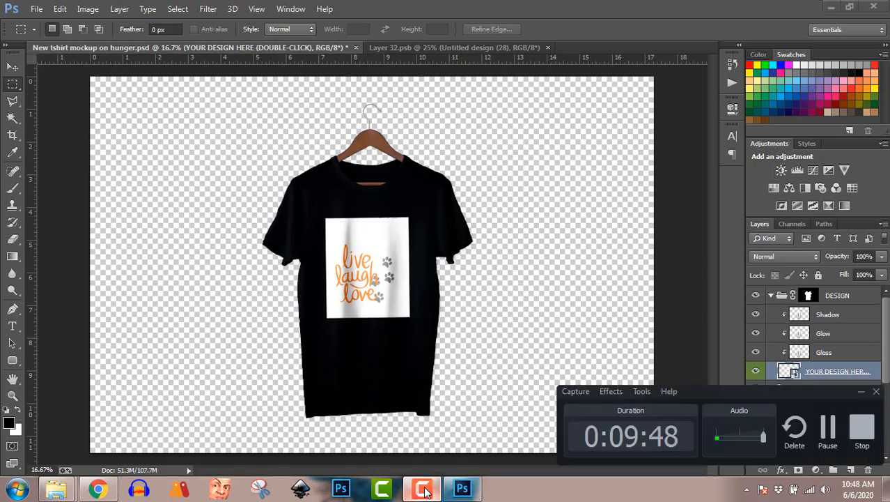
{"action": "left_click", "coordinate": [426, 491]}
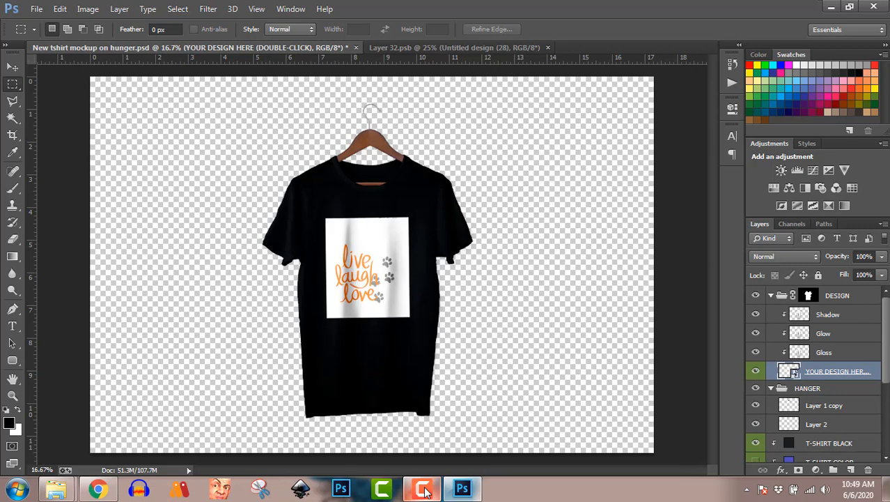
{"action": "left_click", "coordinate": [425, 490]}
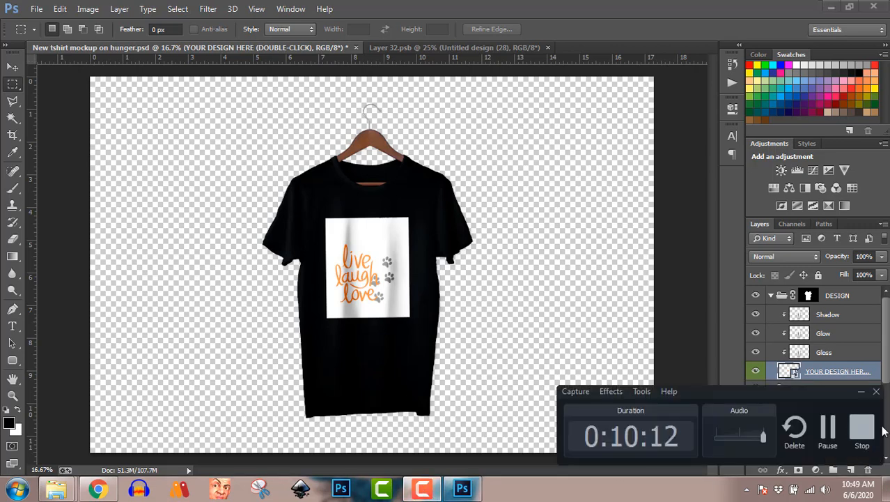